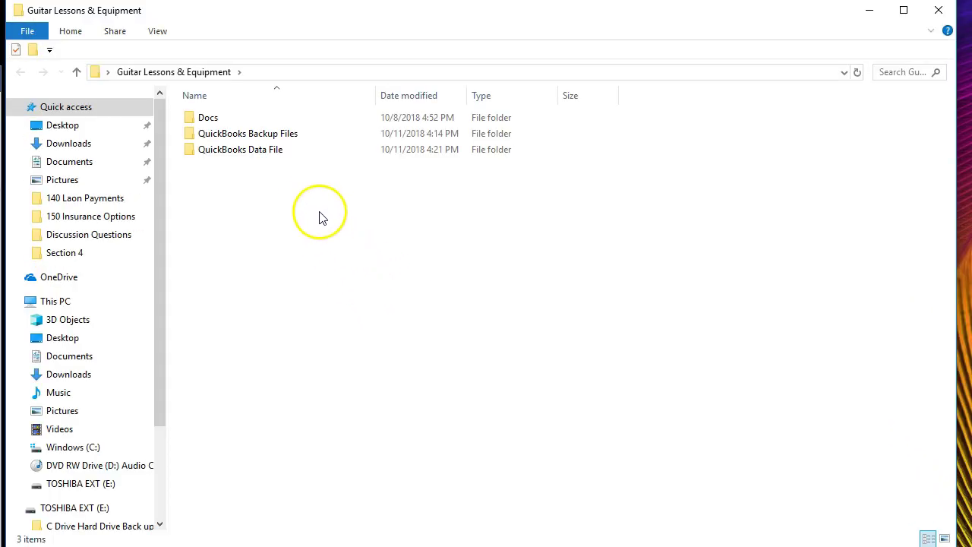
Step: Open the Guitar Lessons & Equipment .qbw company file from the QB 1 folder inside QuickBooks Data File
double_click(236, 150)
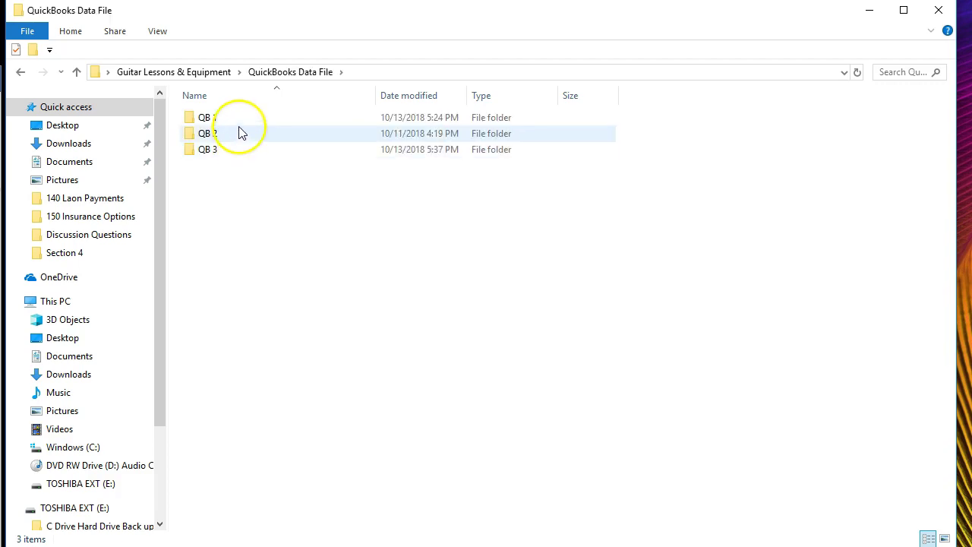
double_click(239, 121)
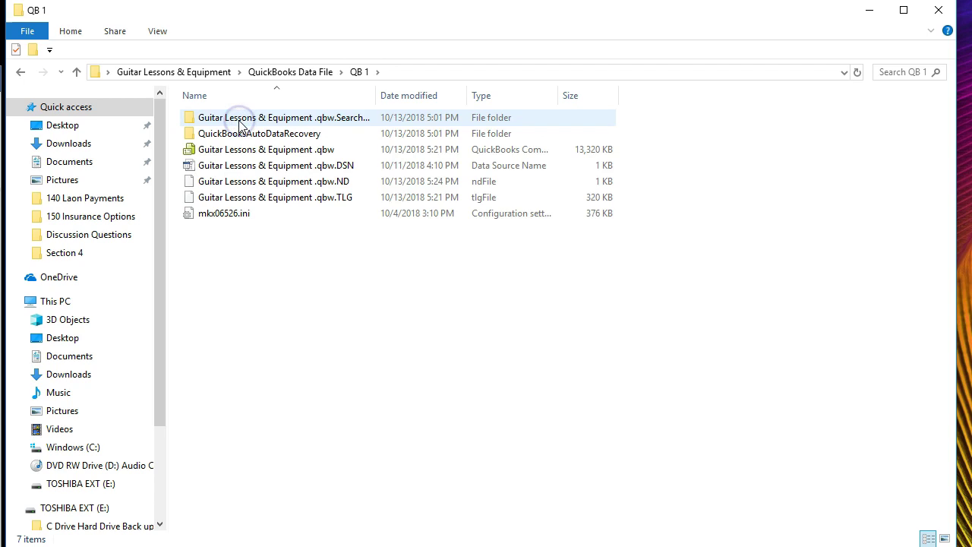
click(218, 154)
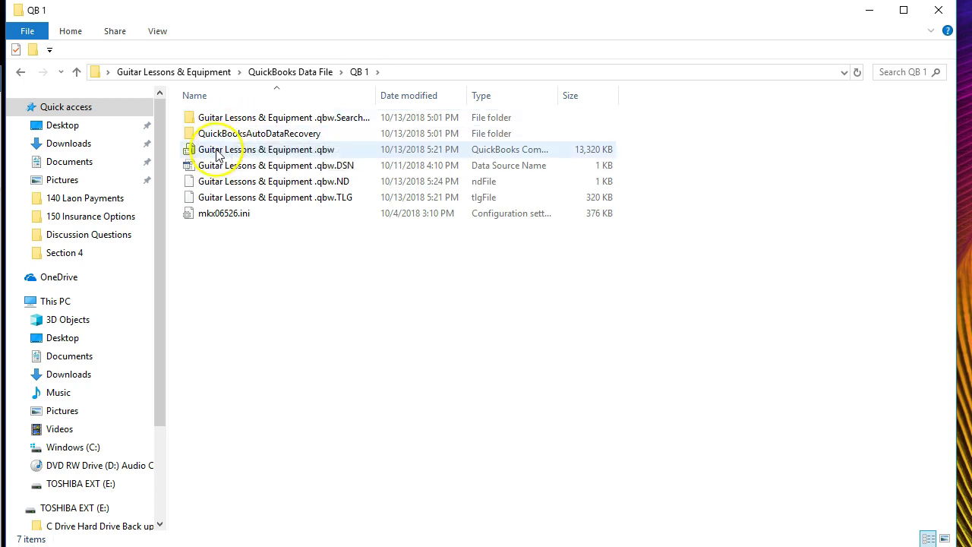
double_click(218, 155)
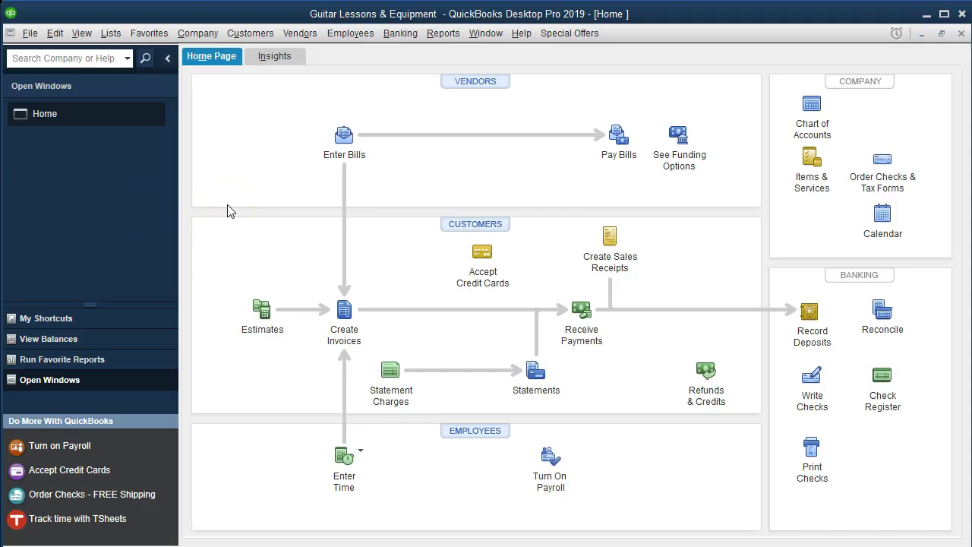
click(81, 33)
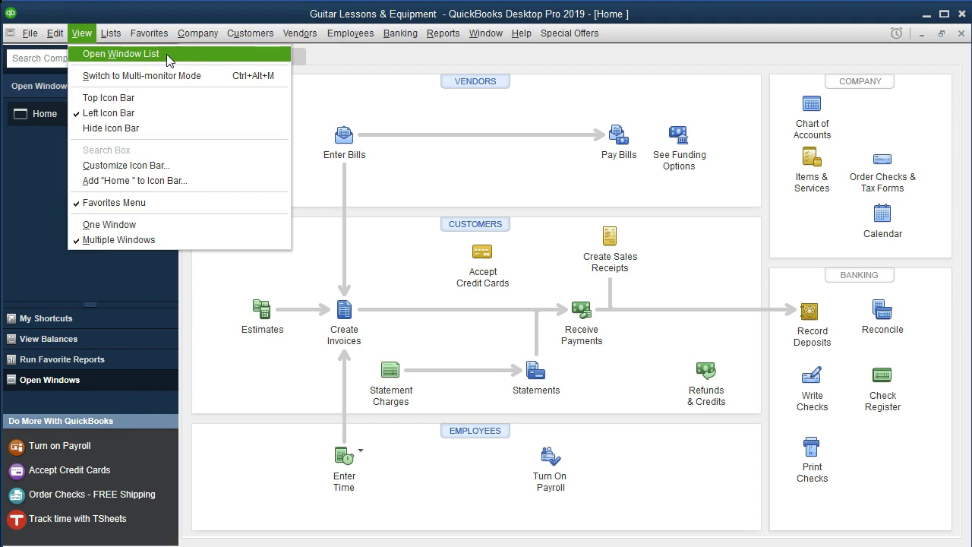
click(90, 228)
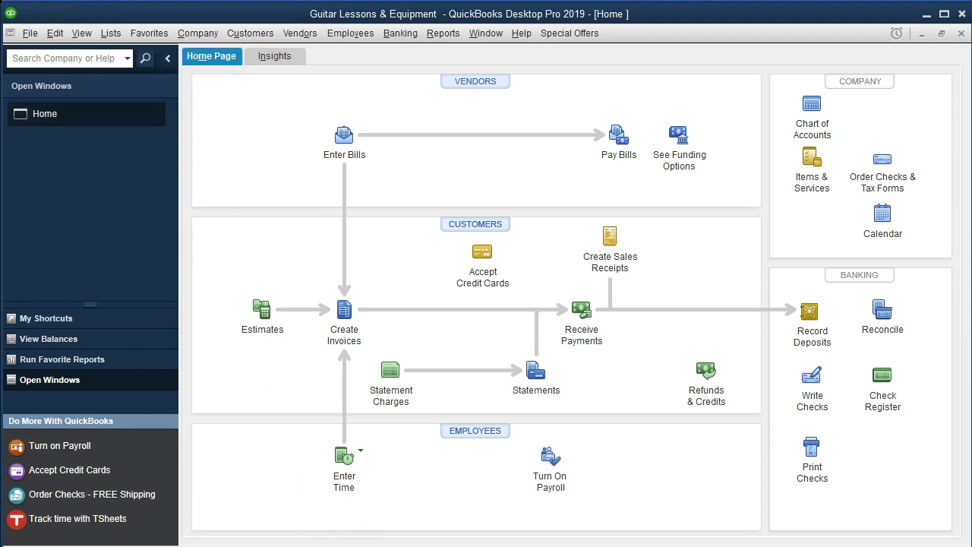
Step: Switch to the Open Items Jan. 2019 document in Word and review the questions on the Safe Insurance Co check, then return to QuickBooks
click(342, 533)
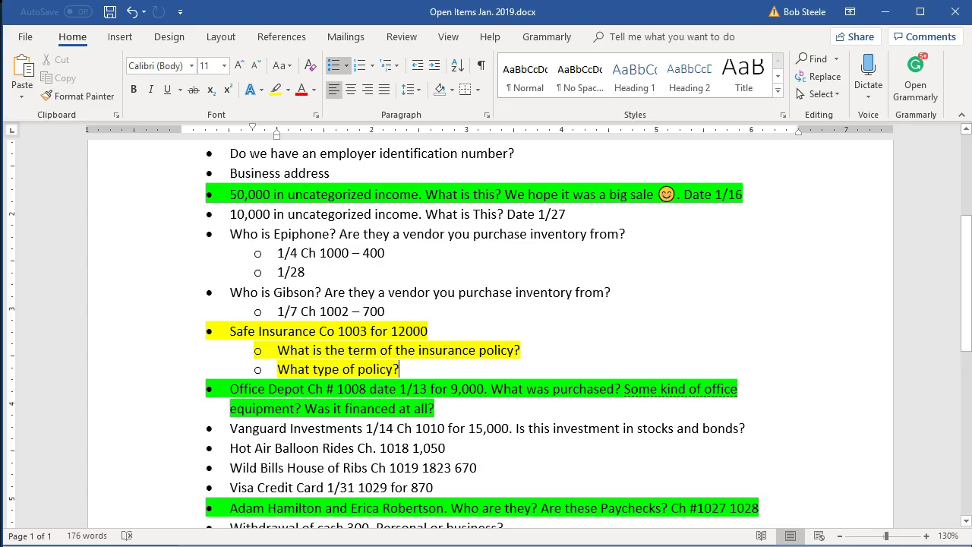
scroll(417, 456, up, 3)
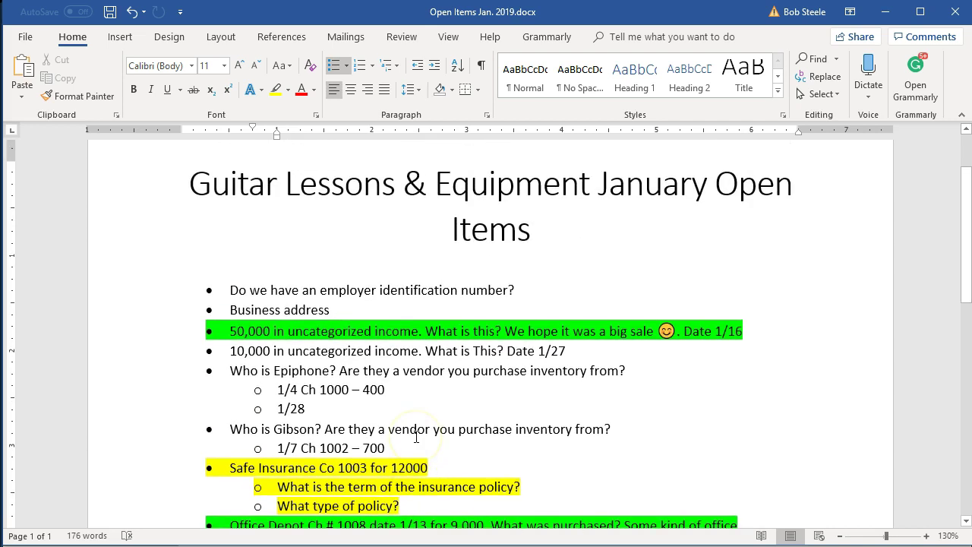
scroll(416, 437, down, 3)
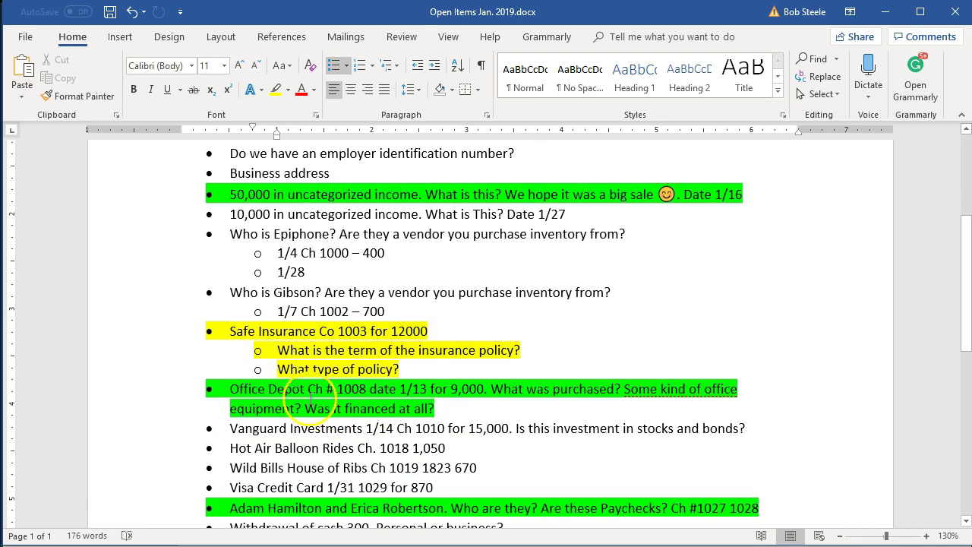
click(270, 351)
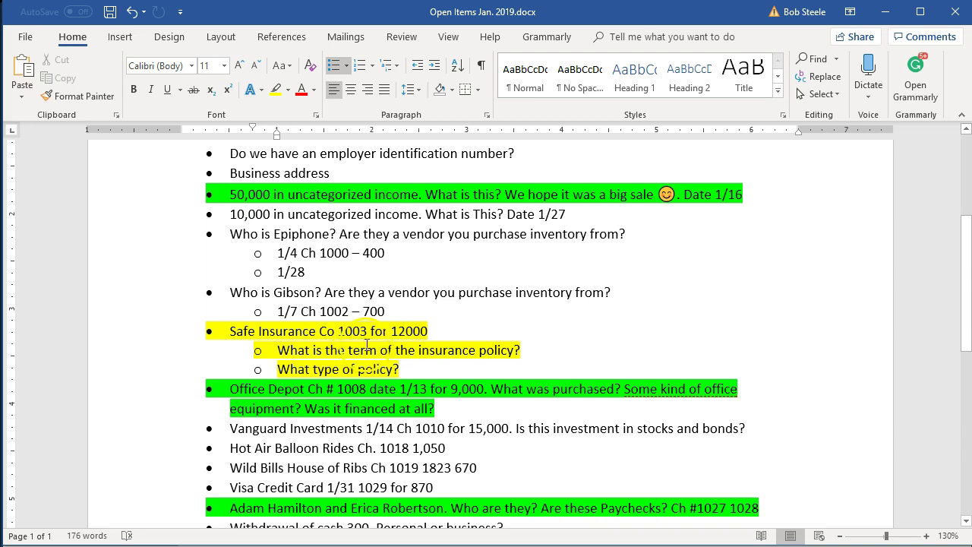
click(442, 331)
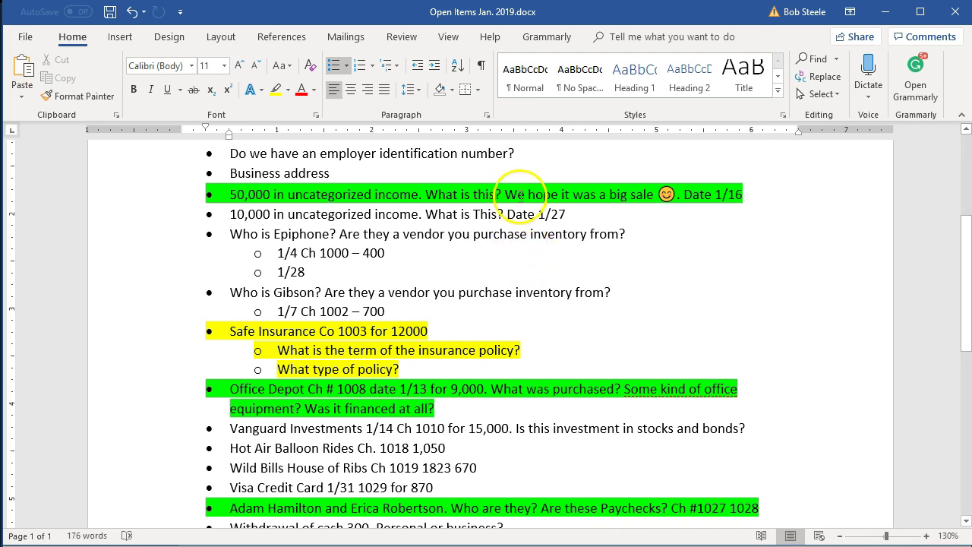
click(885, 12)
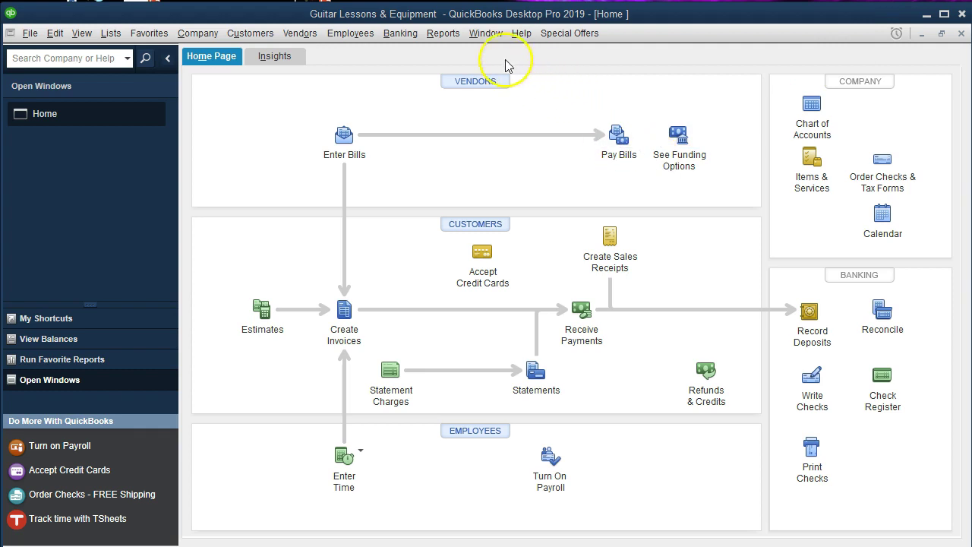
Step: Generate a standard Balance Sheet report with a custom date range from 01/01/2019 to 02/28/2019
click(453, 35)
mouse_move(506, 154)
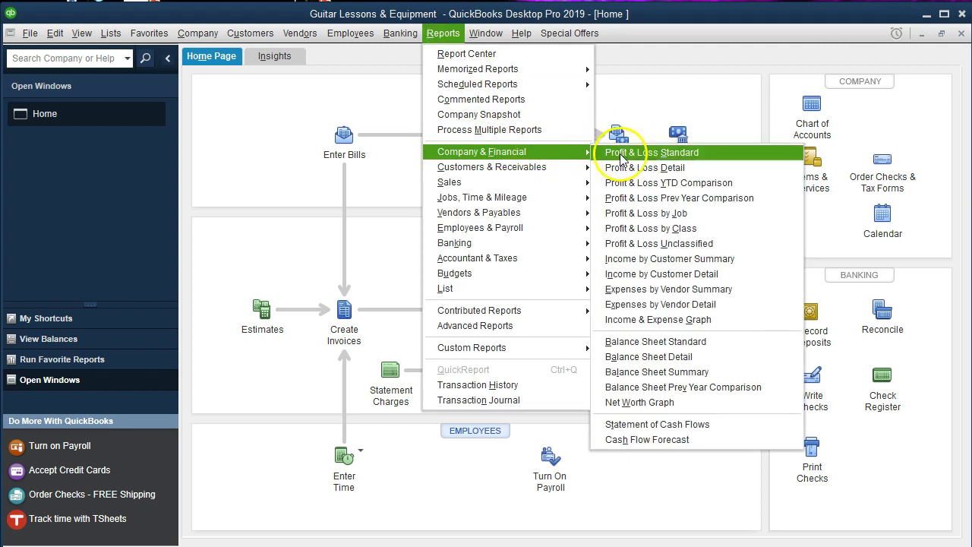
click(714, 342)
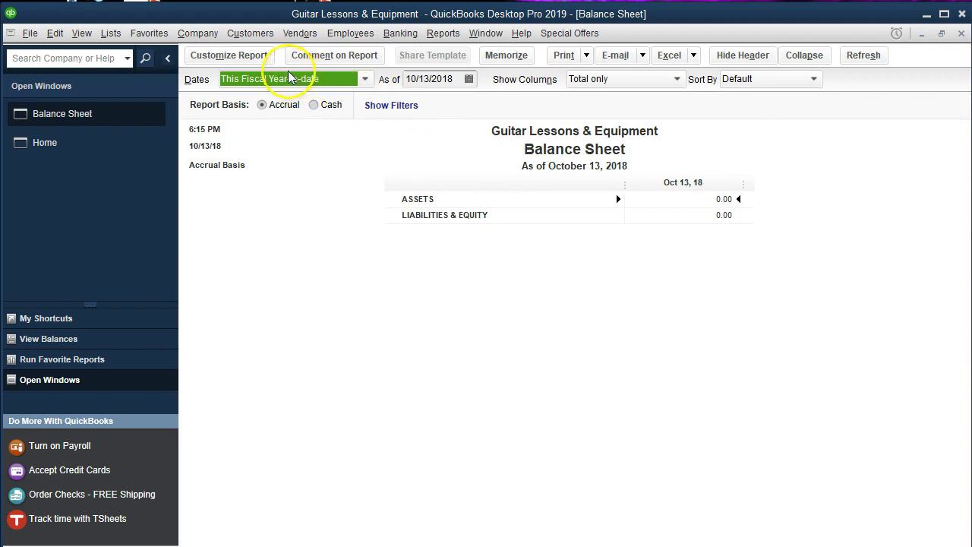
click(262, 58)
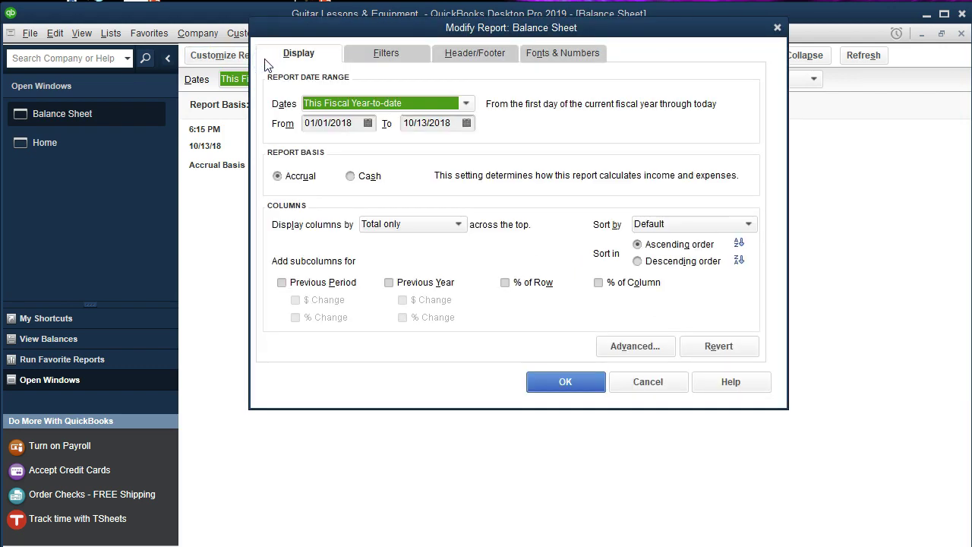
key(Tab)
text(01/01/2019)
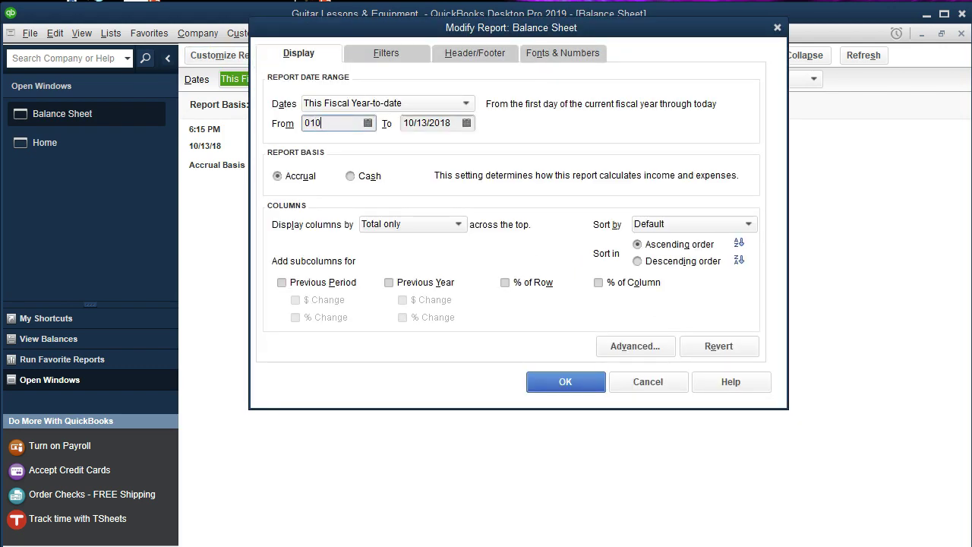
key(Tab)
text(02/28/2019)
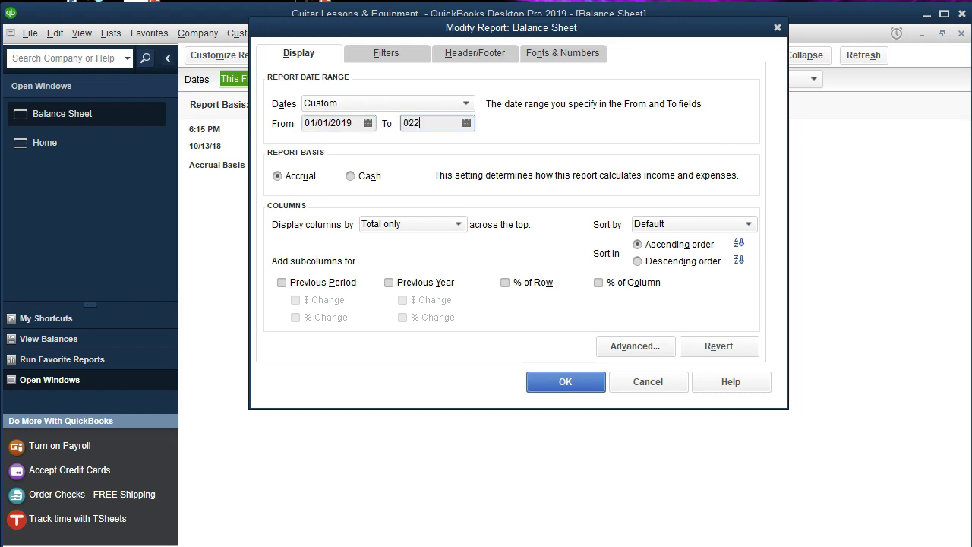
key(Tab)
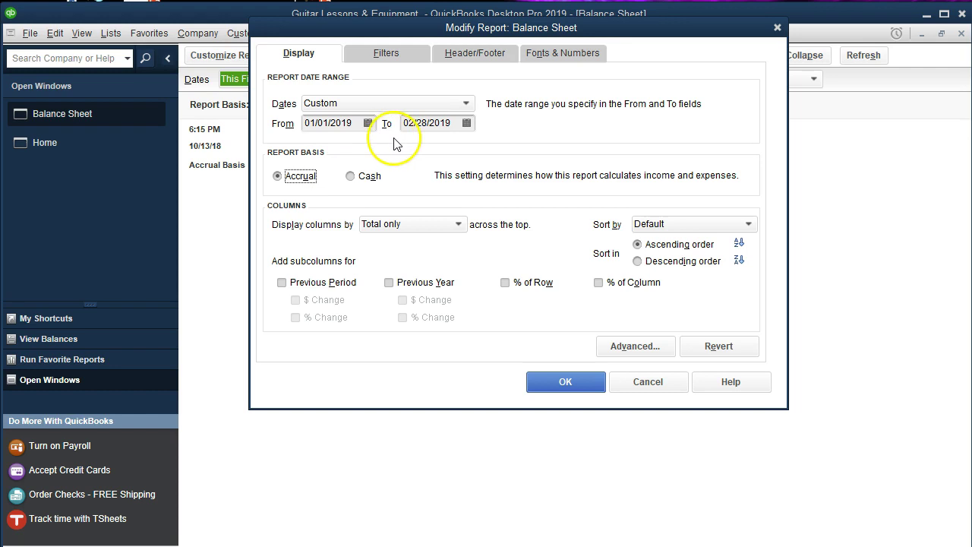
click(584, 387)
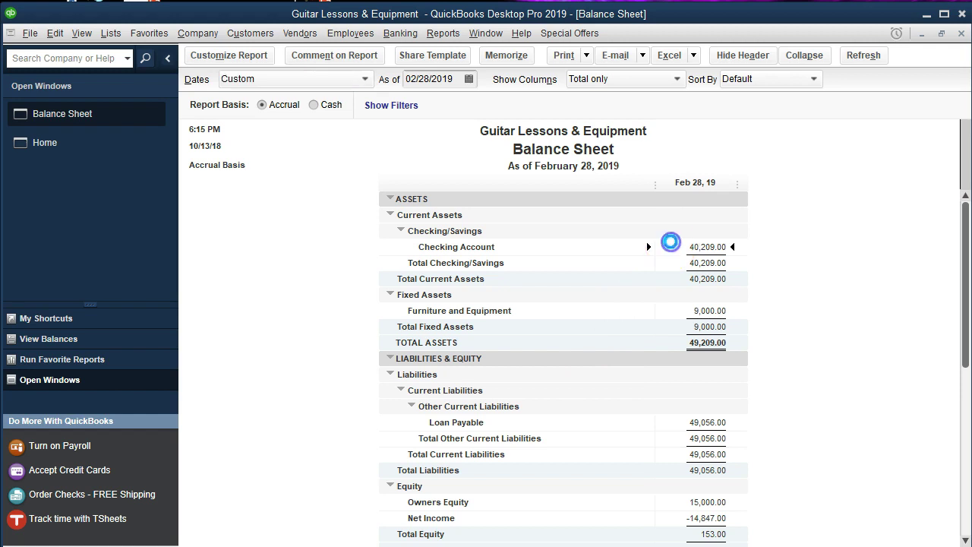
Step: Examine the Checking Account transactions behind the Balance Sheet amount, looking at the Safe Insurance Co check, and close the detail report
double_click(672, 243)
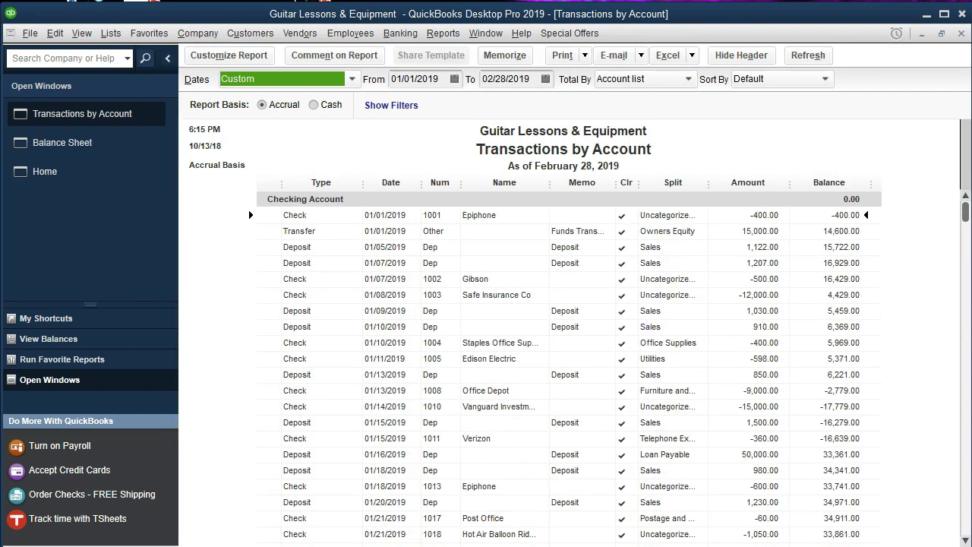
click(342, 532)
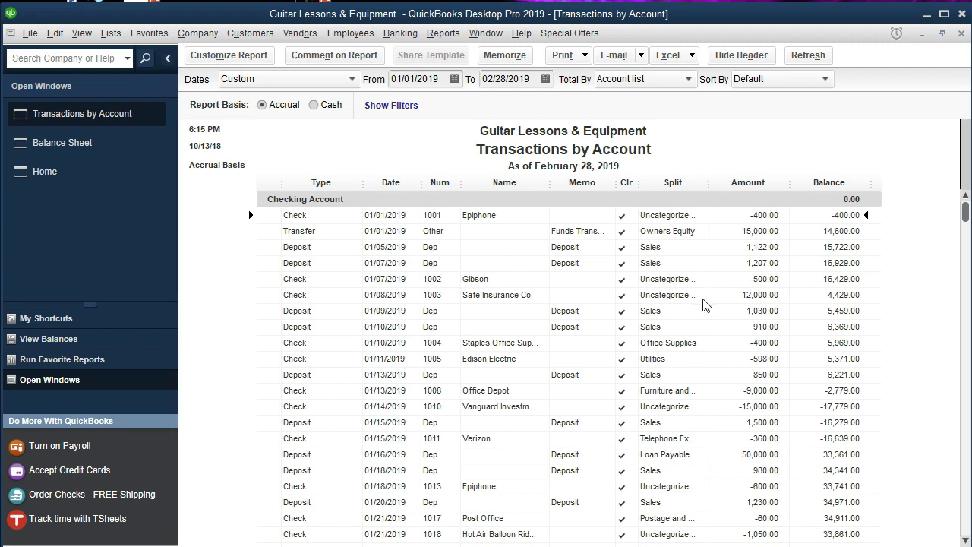
click(712, 289)
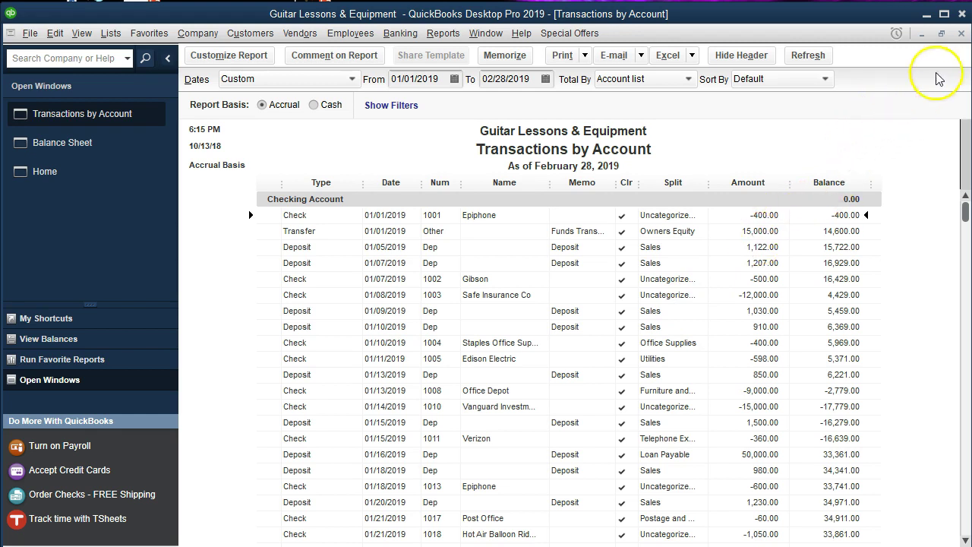
click(961, 35)
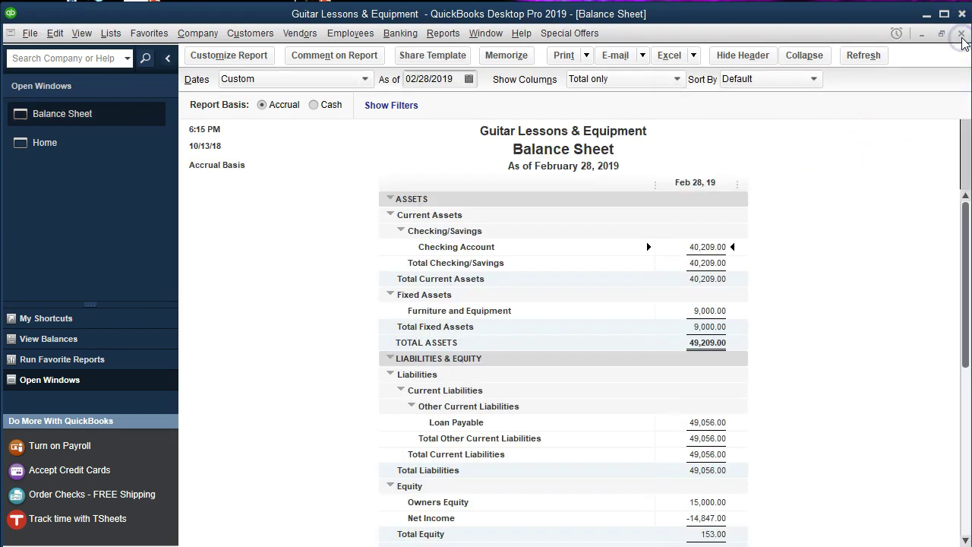
Step: Generate a standard Profit & Loss report for 01/01/2019 through 02/28/2019
click(443, 33)
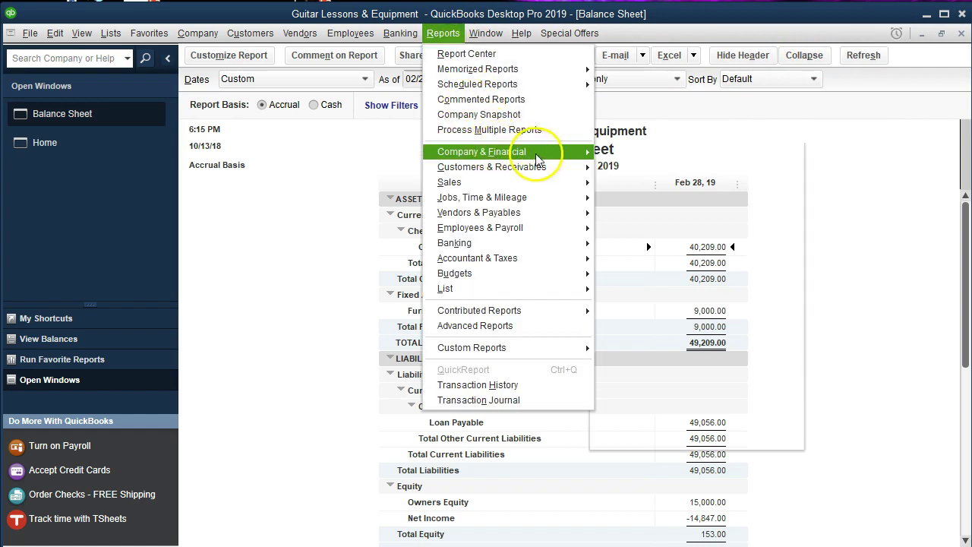
mouse_move(562, 152)
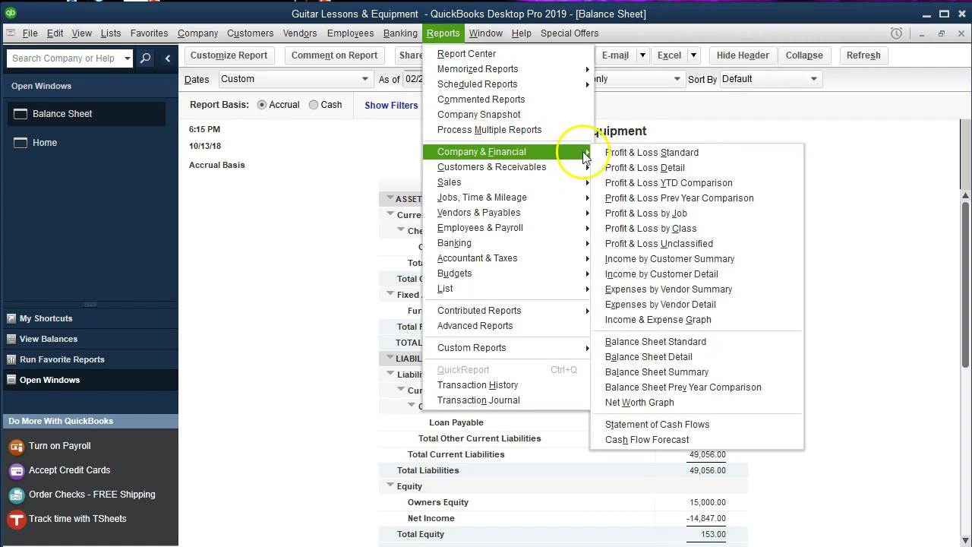
click(707, 152)
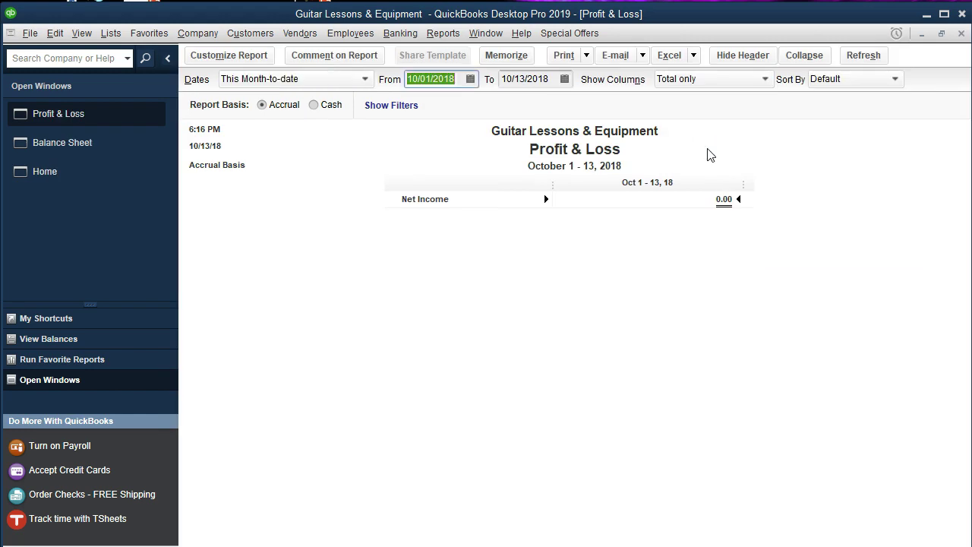
text(010119)
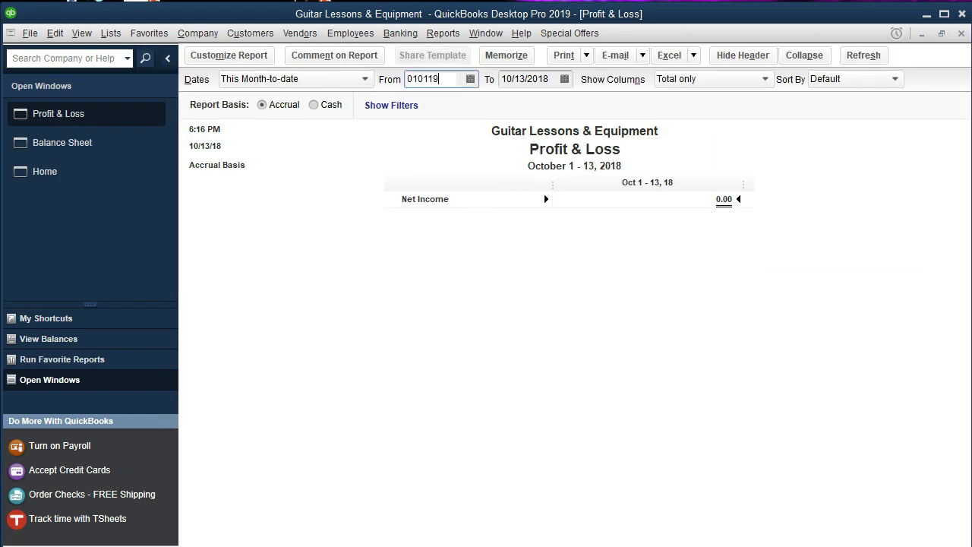
key(Tab)
text(022819)
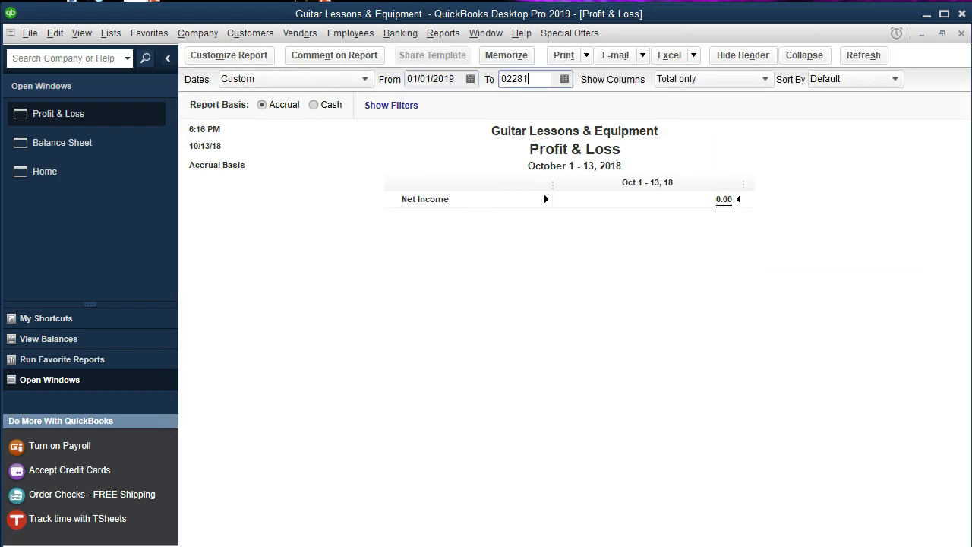
key(Tab)
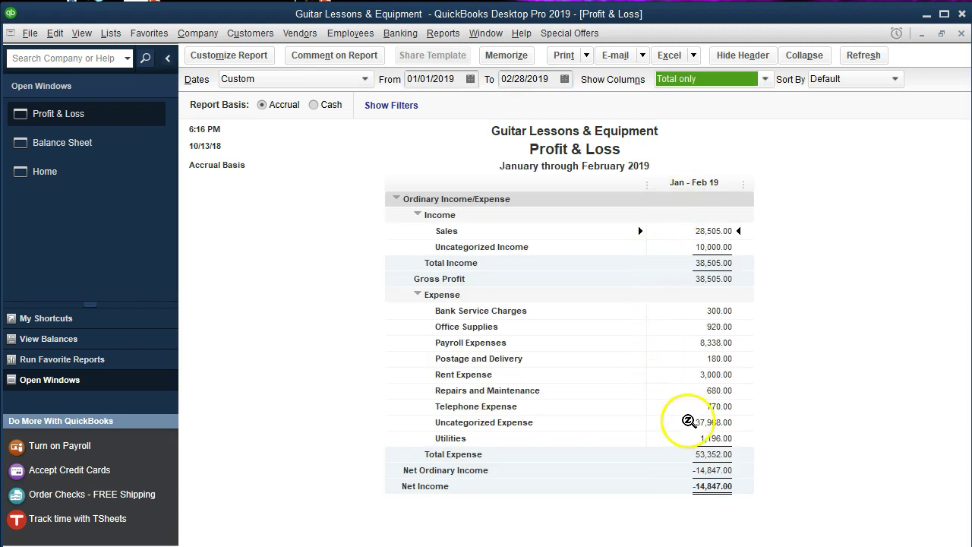
Step: Drill down from Uncategorized Expense in the Profit & Loss to open Safe Insurance Co check 1003
click(688, 421)
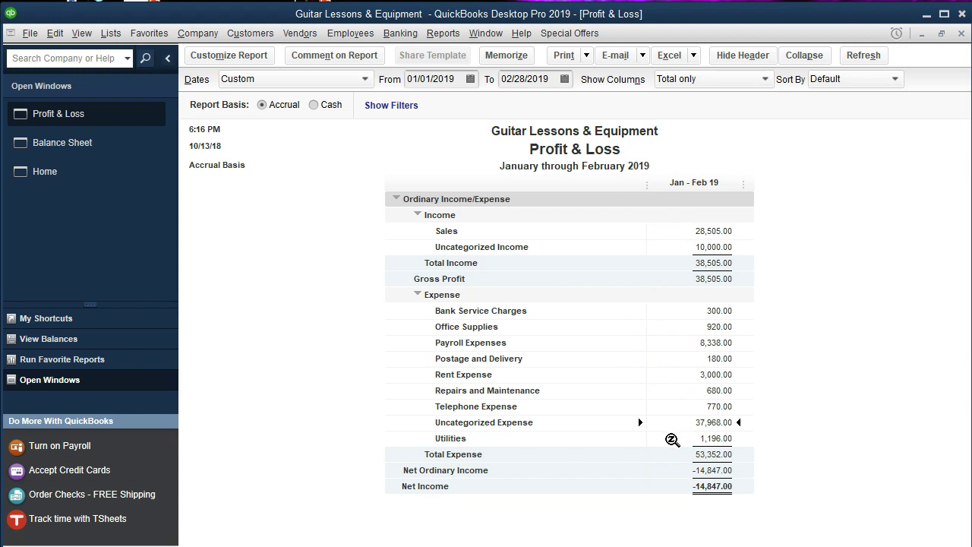
double_click(679, 422)
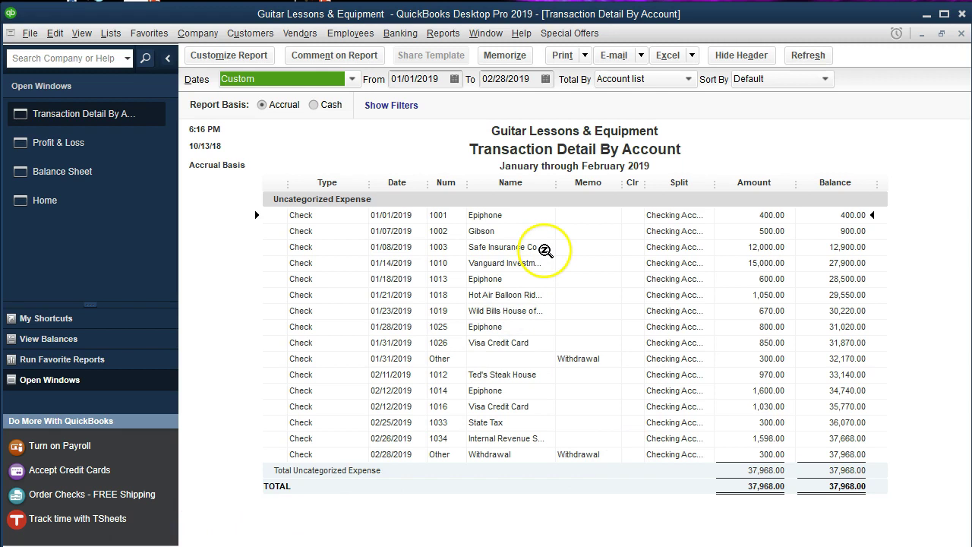
click(544, 248)
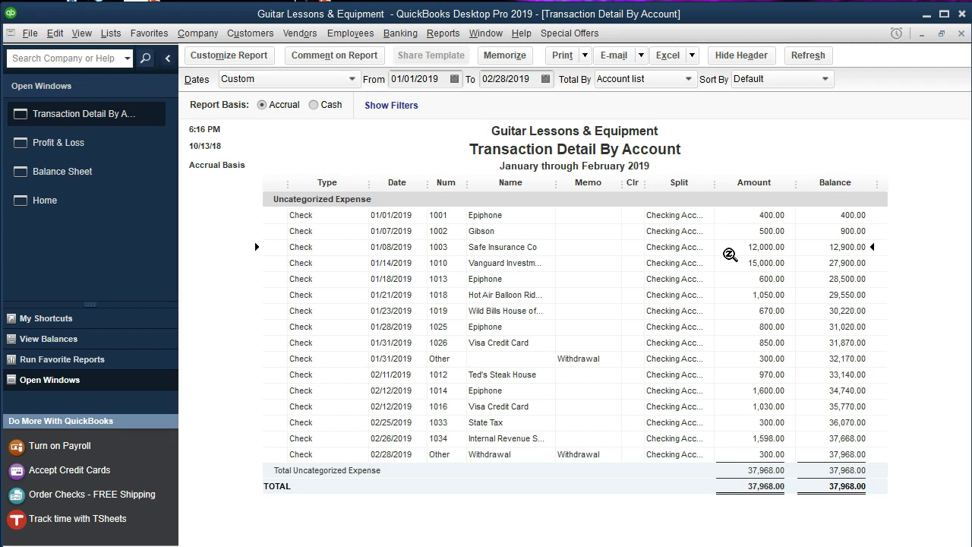
double_click(729, 254)
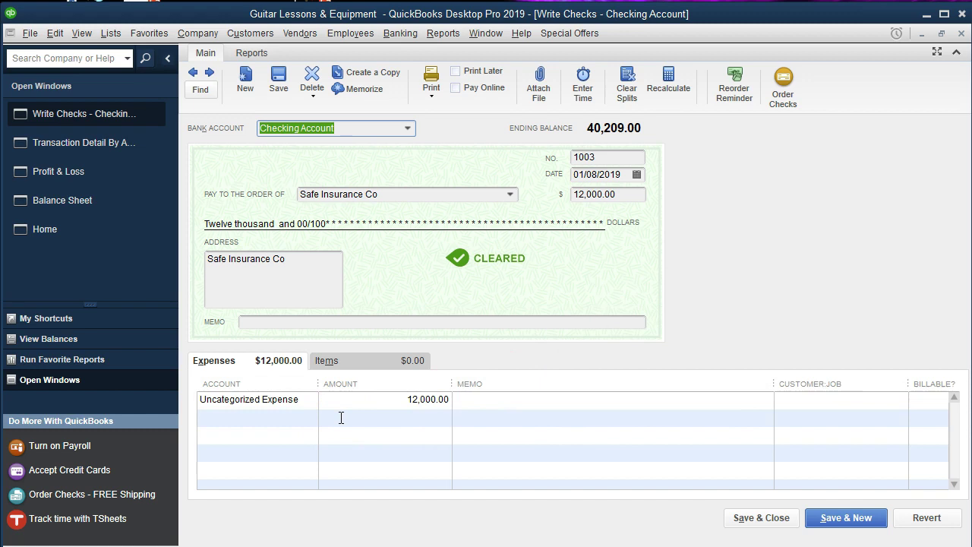
Step: Change the expense account on the Safe Insurance Co check's 12,000.00 line to Insurance Expense
click(314, 403)
click(311, 401)
click(313, 291)
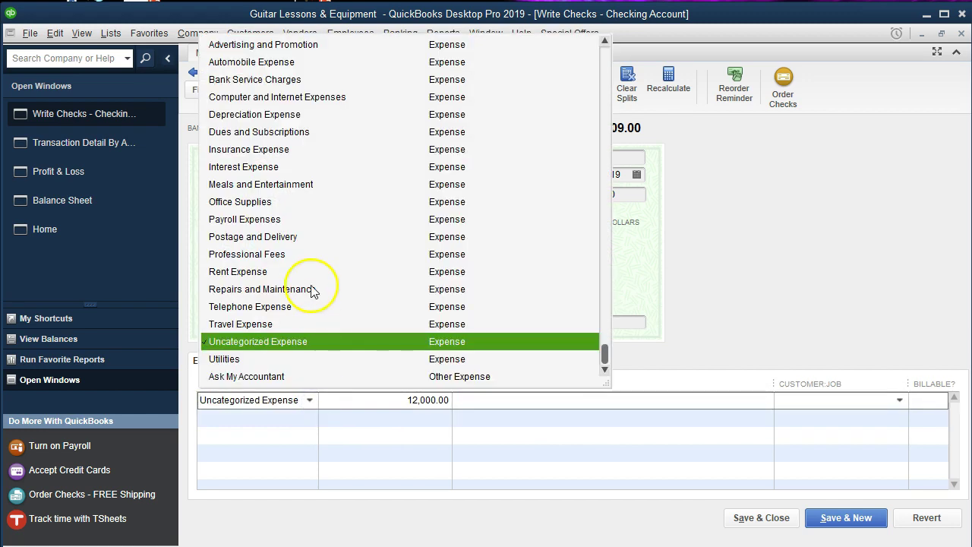
click(272, 151)
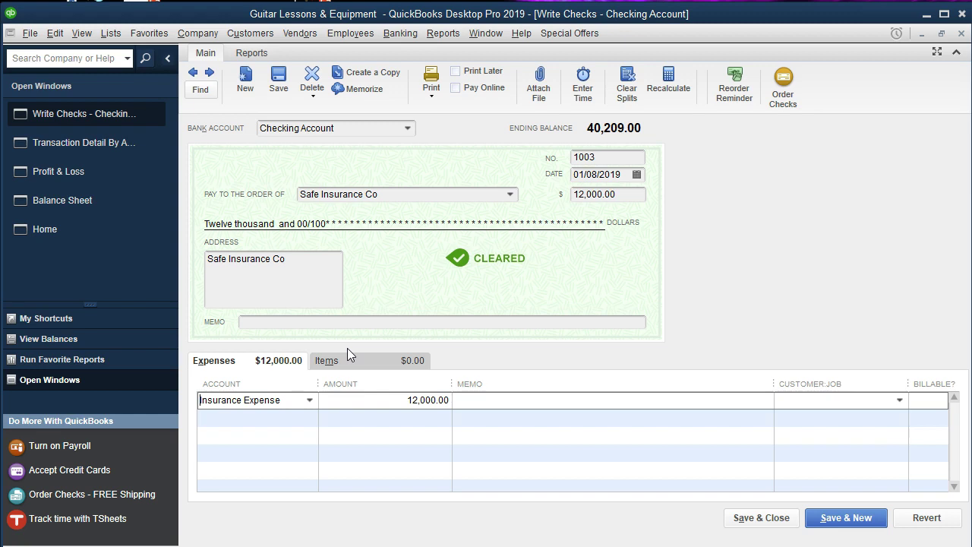
Step: Enter the memo "Liability Insurance 12 policy" on the check's Insurance Expense line, then save and close the check, recording the changes
key(Tab)
key(Tab)
text(Loability)
text( Ins)
text(urance )
text(12 plc)
key(BackSpace)
text(olicy)
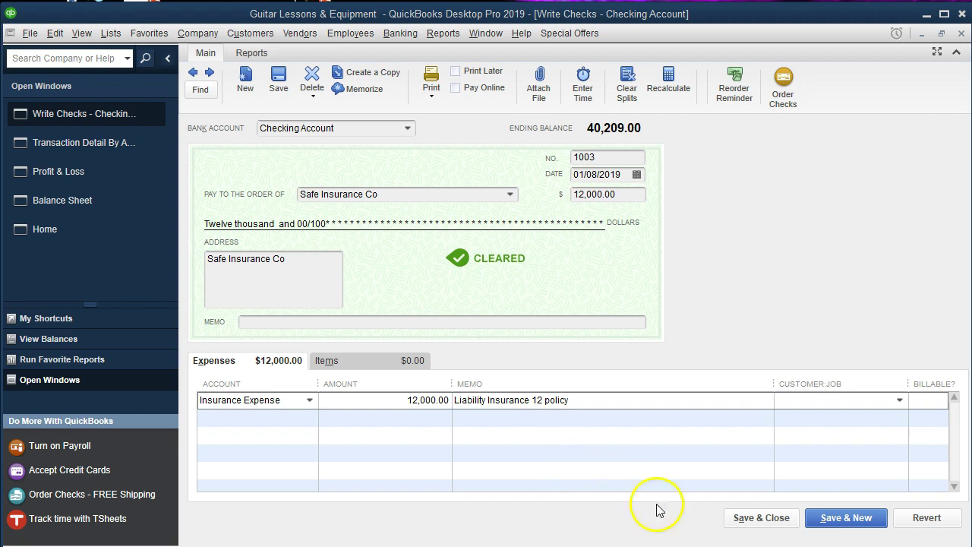
click(755, 521)
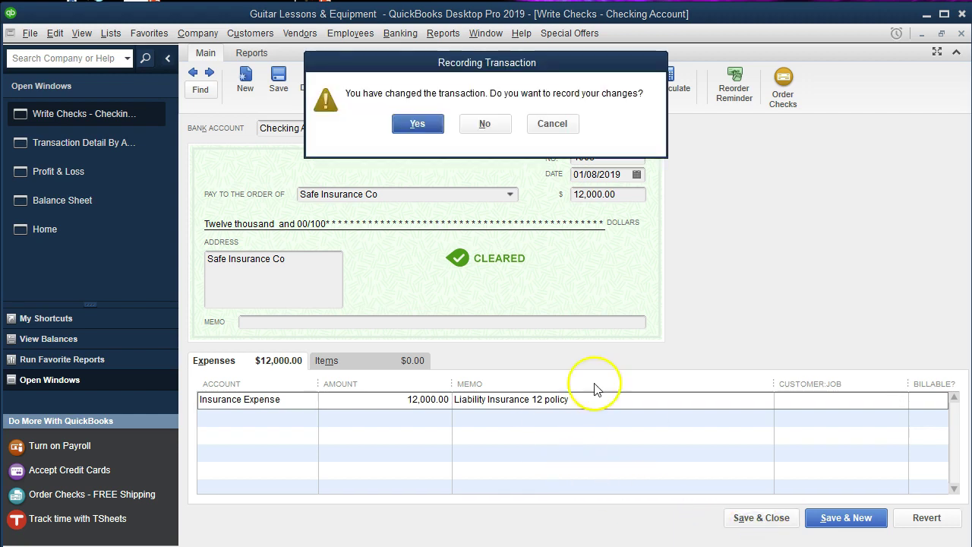
click(419, 125)
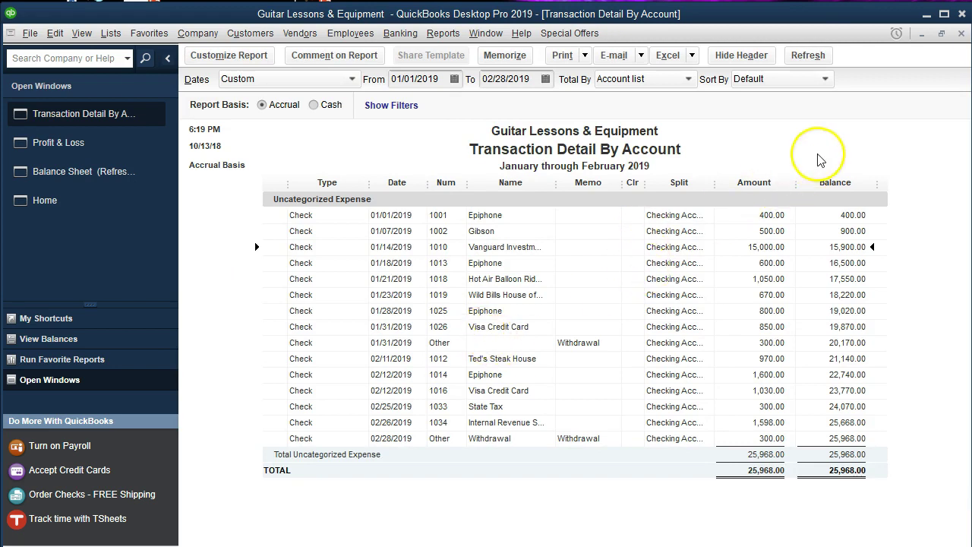
Step: Close the transaction detail report and set the Profit & Loss report's columns to Month
click(961, 35)
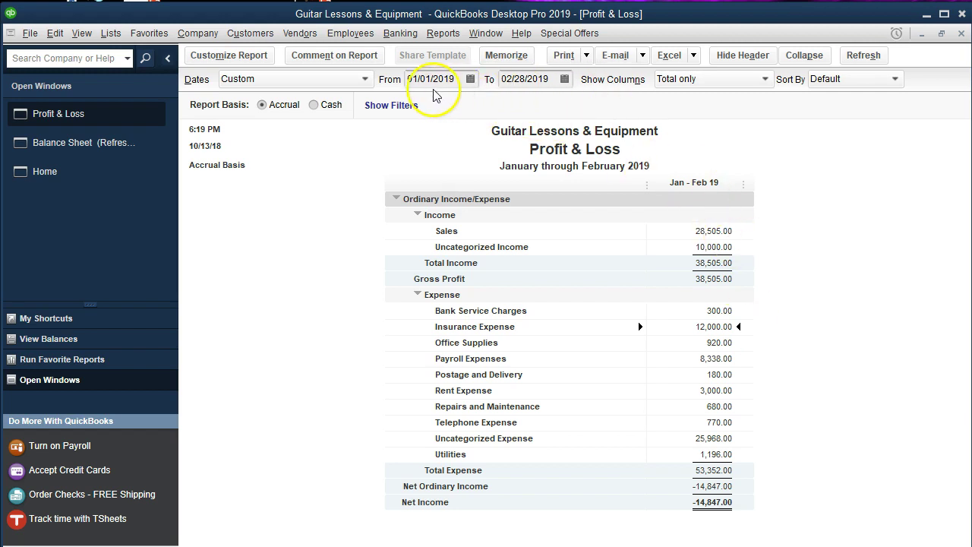
click(764, 79)
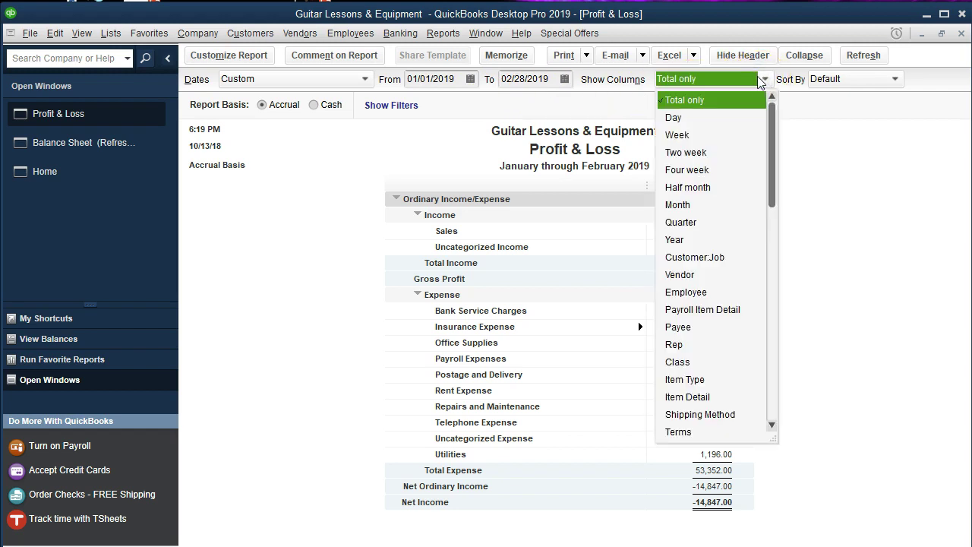
click(678, 206)
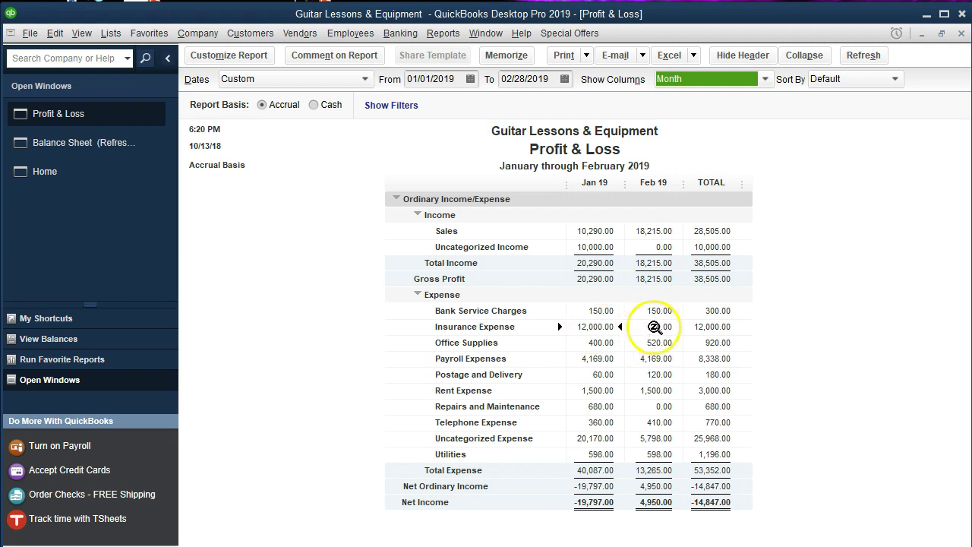
Step: Examine how Insurance Expense is distributed across January, February and the total, and compare its effect on monthly total expense and net income
click(634, 327)
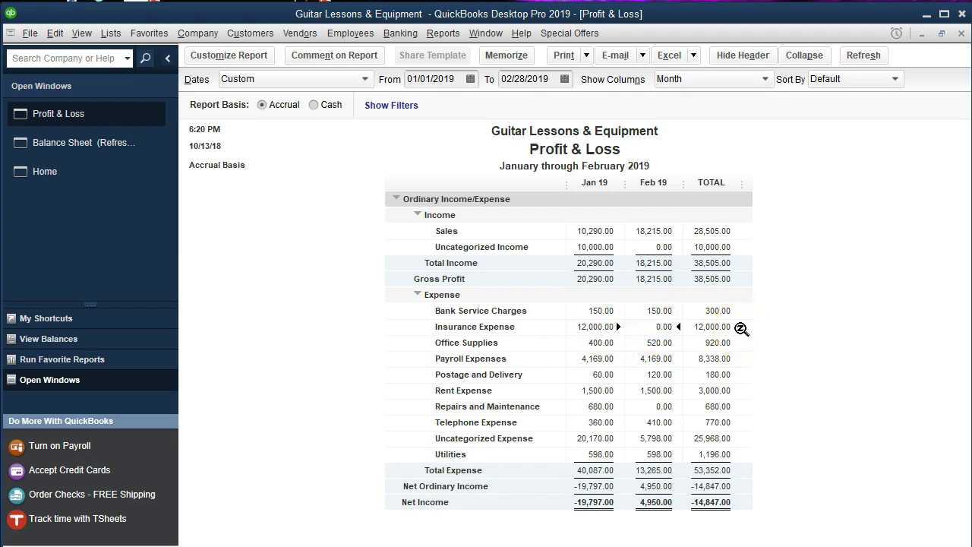
click(741, 329)
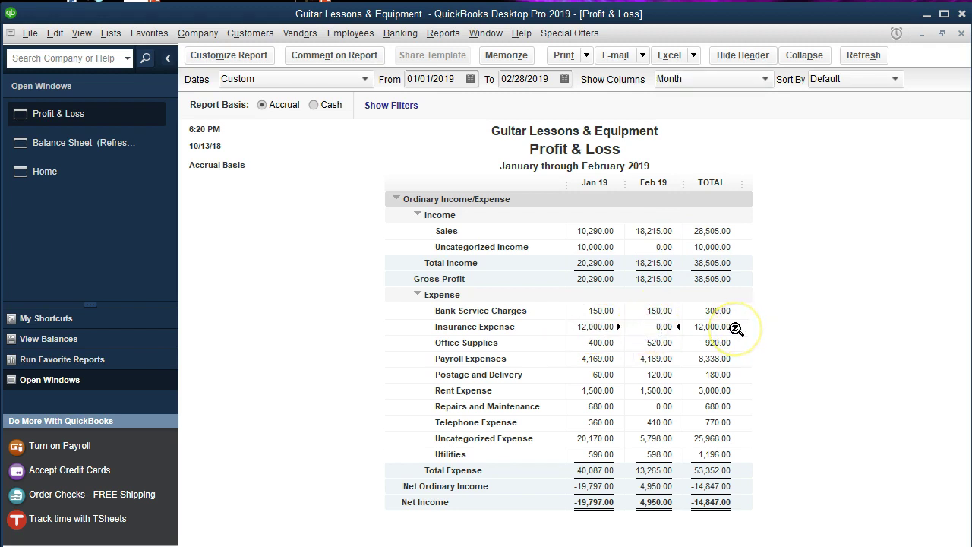
click(675, 325)
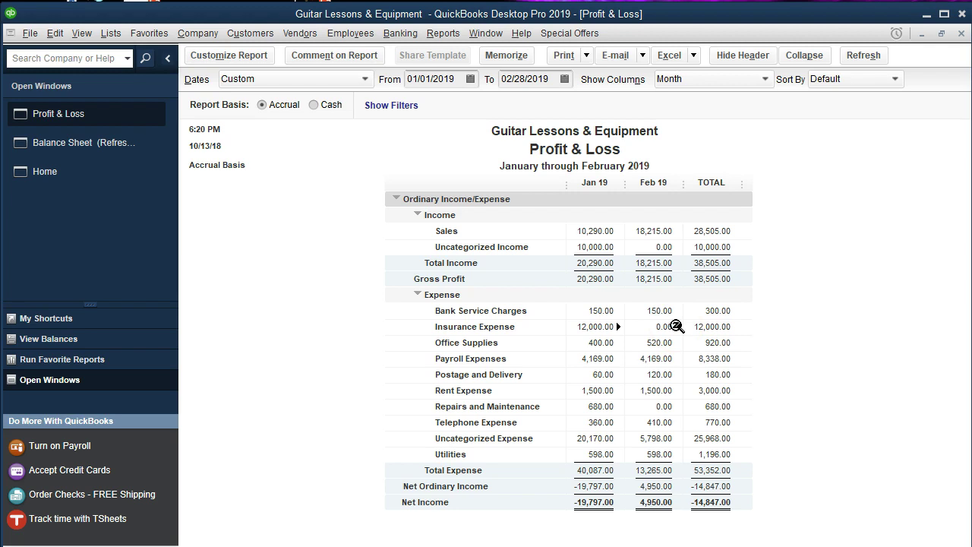
click(609, 335)
click(617, 334)
click(641, 472)
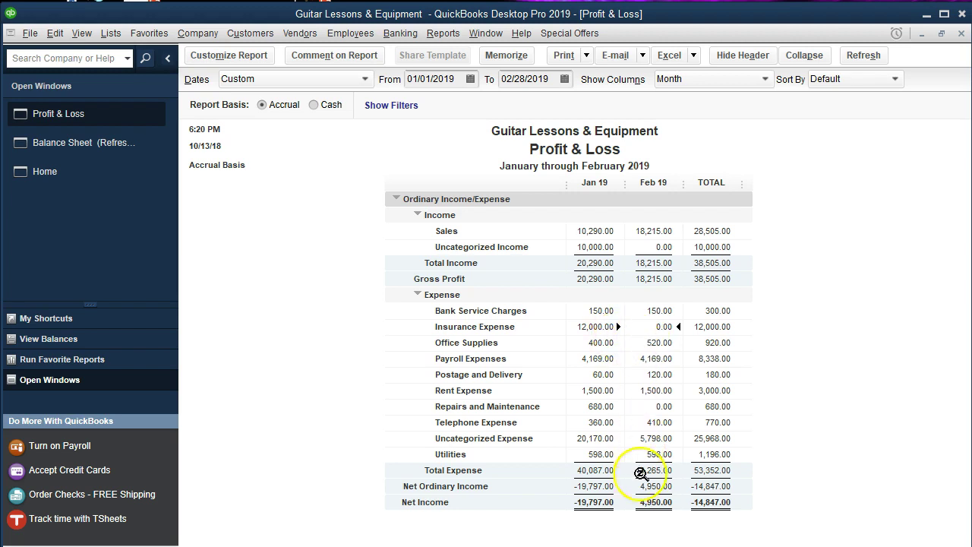
click(603, 504)
click(643, 524)
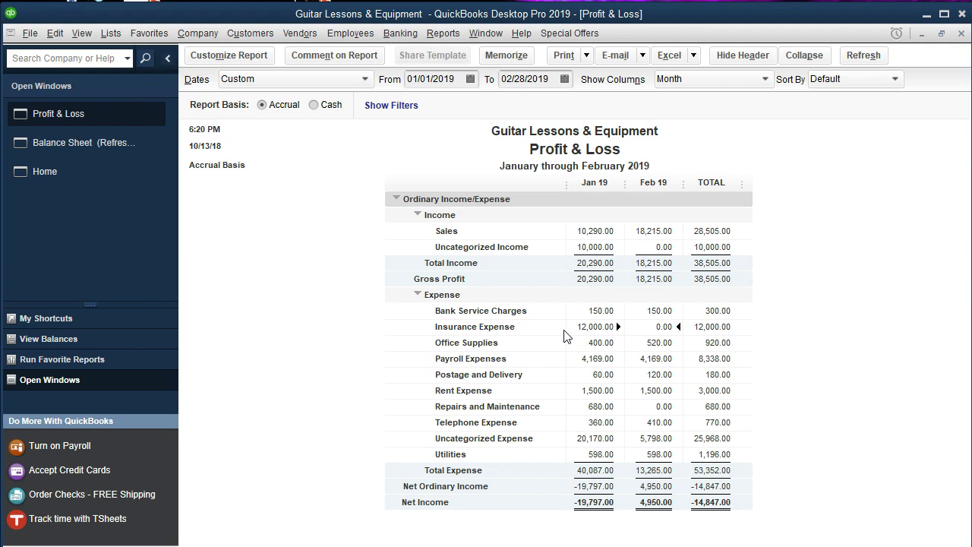
click(567, 331)
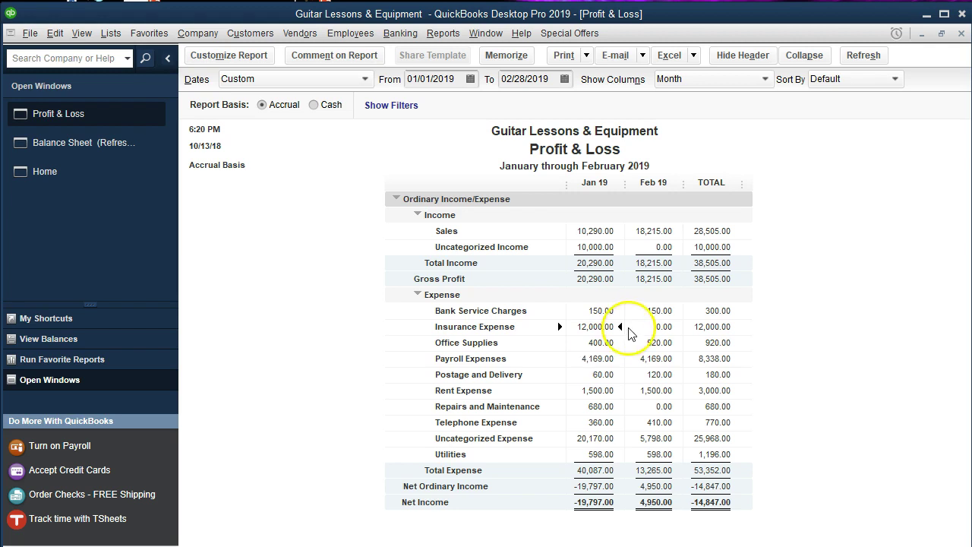
click(662, 329)
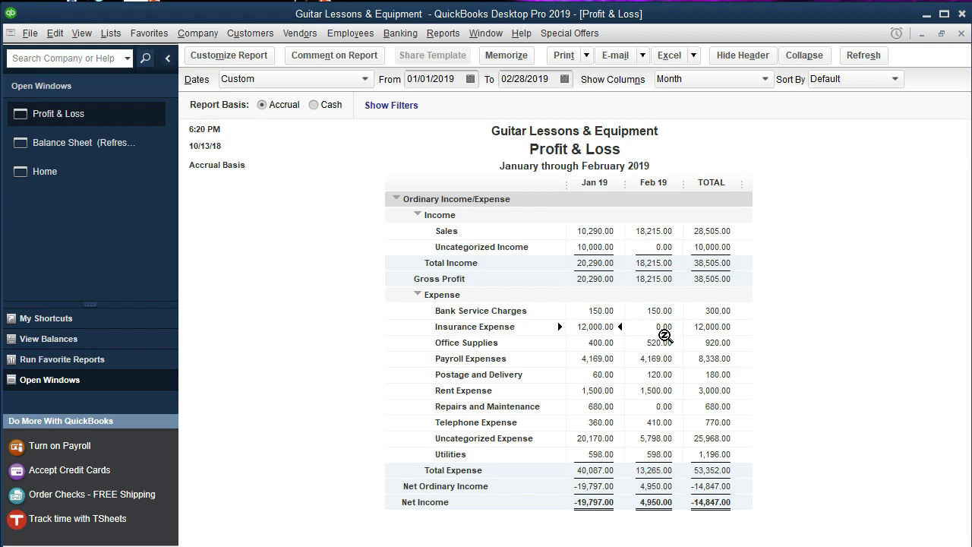
double_click(620, 332)
double_click(601, 344)
click(587, 343)
click(581, 339)
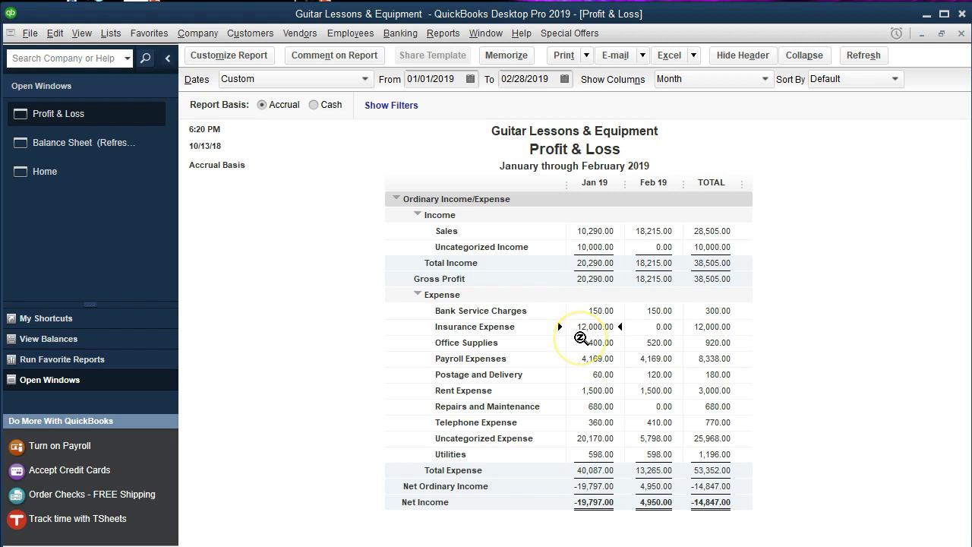